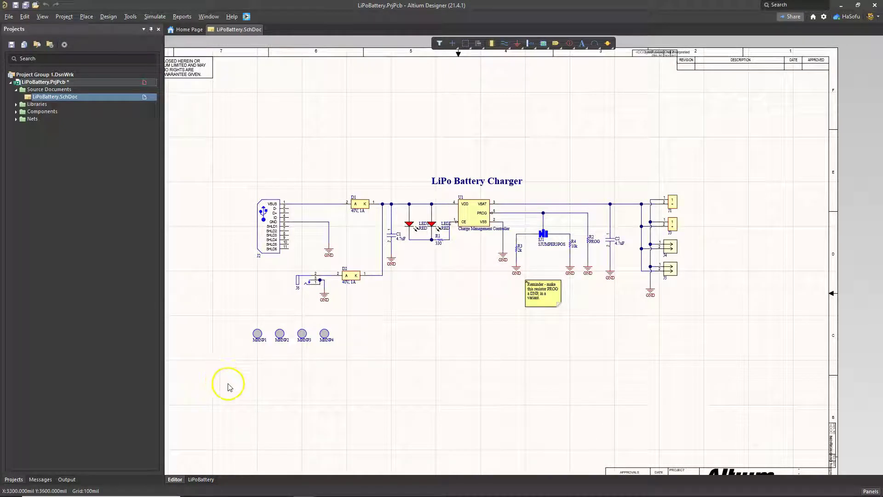
- Select the charge management controller U1 on the schematic, then deselect it
{"action": "left_click", "coordinate": [337, 80]}
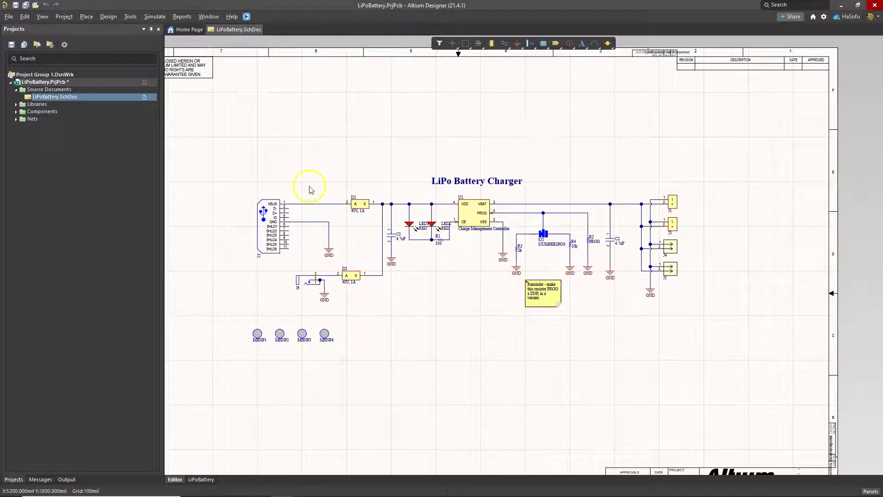
{"action": "scroll", "coordinate": [433, 232], "scroll_direction": "up", "scroll_amount": 1, "text": "ctrl"}
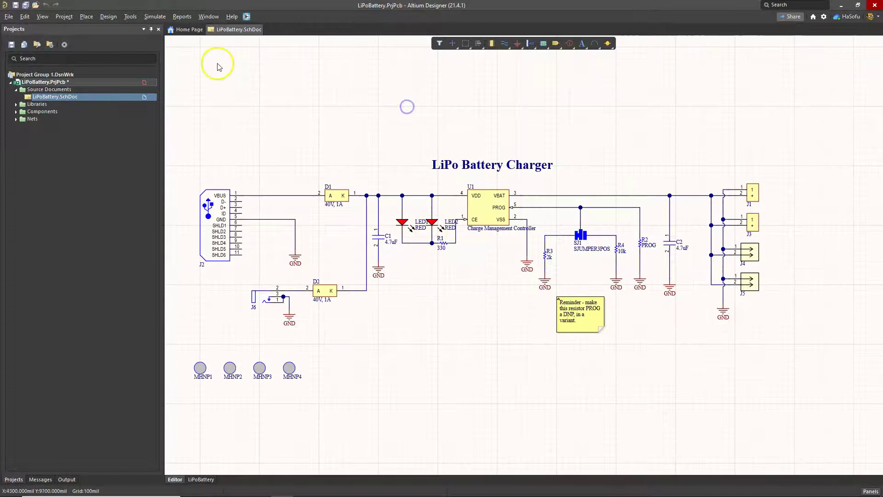
{"action": "left_click", "coordinate": [480, 202]}
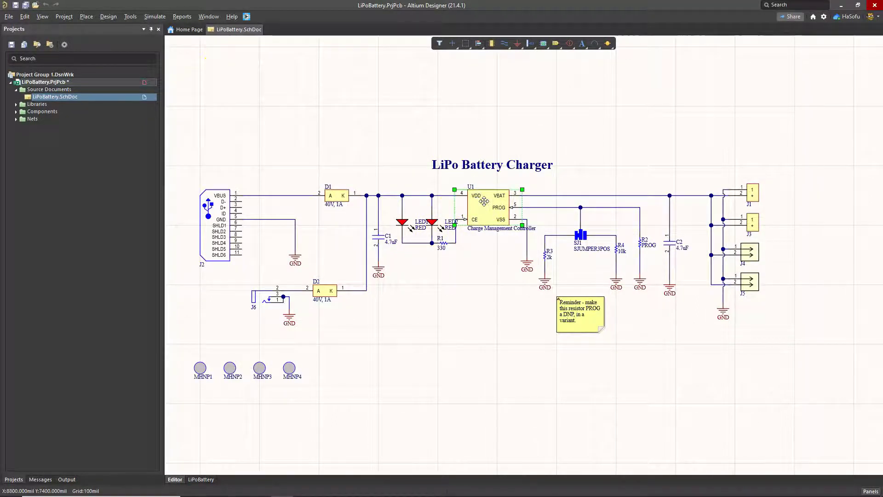
{"action": "left_click", "coordinate": [342, 105]}
- Open Reports » Bill of Materials for LiPoBattery and keep [No Variations] selected
{"action": "left_click", "coordinate": [152, 17]}
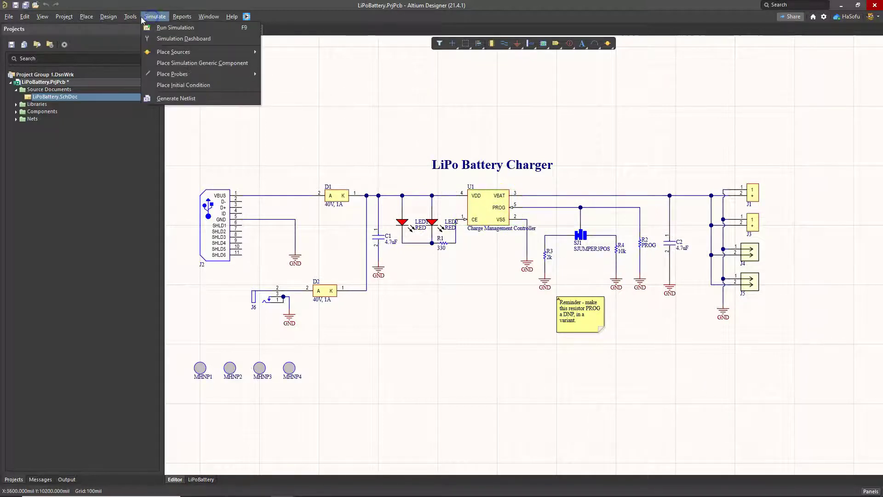
{"action": "left_click", "coordinate": [195, 29]}
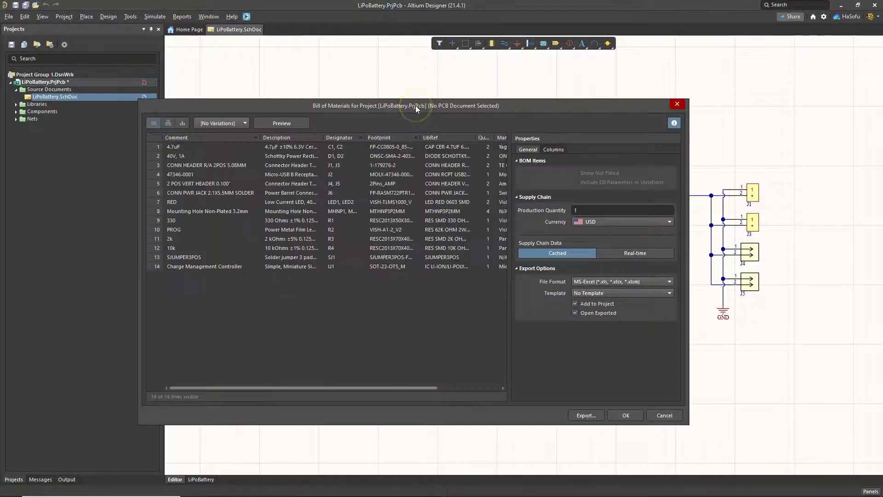
{"action": "left_click_drag", "start_coordinate": [415, 106], "coordinate": [377, 103]}
{"action": "left_click_drag", "start_coordinate": [355, 387], "coordinate": [323, 387]}
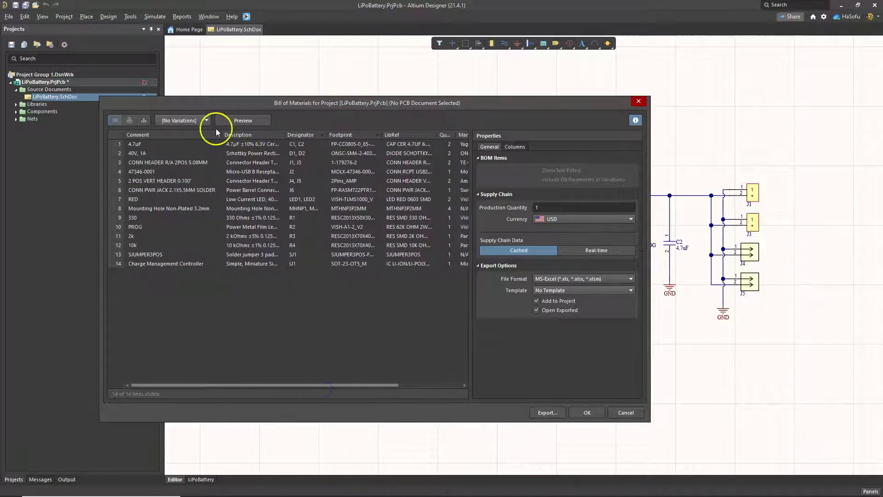
{"action": "left_click", "coordinate": [203, 122]}
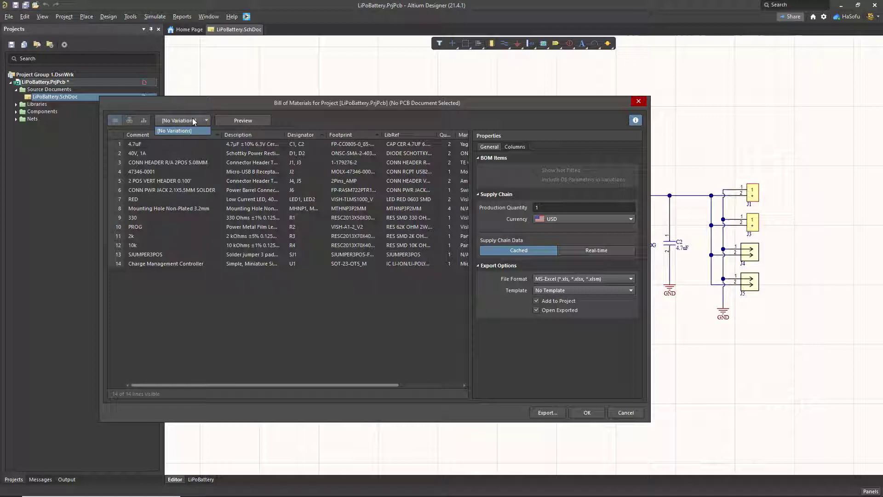
{"action": "left_click", "coordinate": [194, 120]}
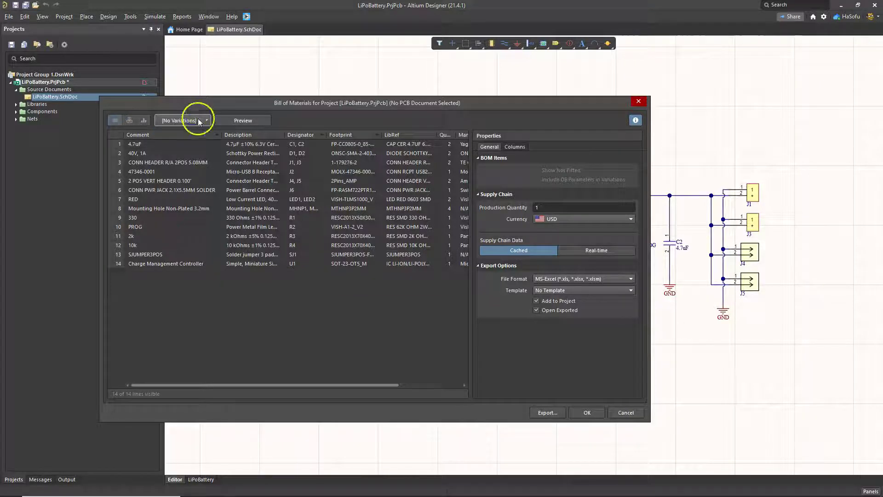
- Preview the BOM in Excel, maximized, check cells H3 and N6, then close it
{"action": "left_click", "coordinate": [250, 121]}
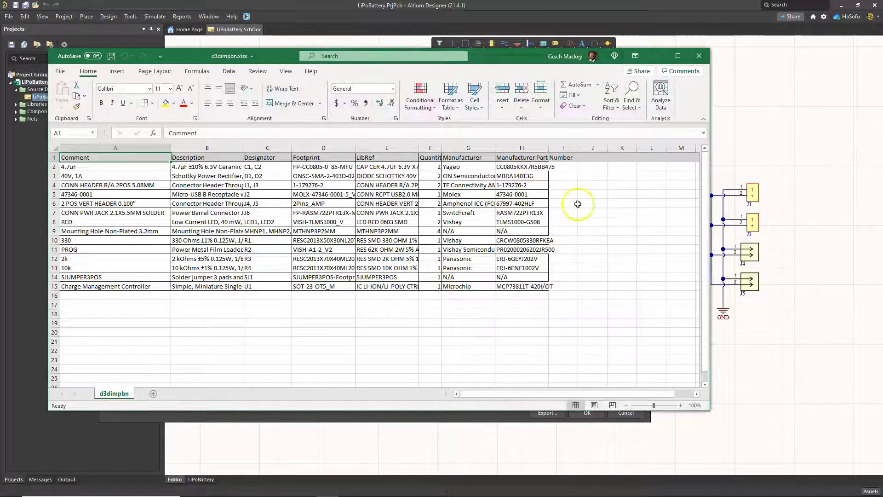
{"action": "left_click", "coordinate": [677, 55]}
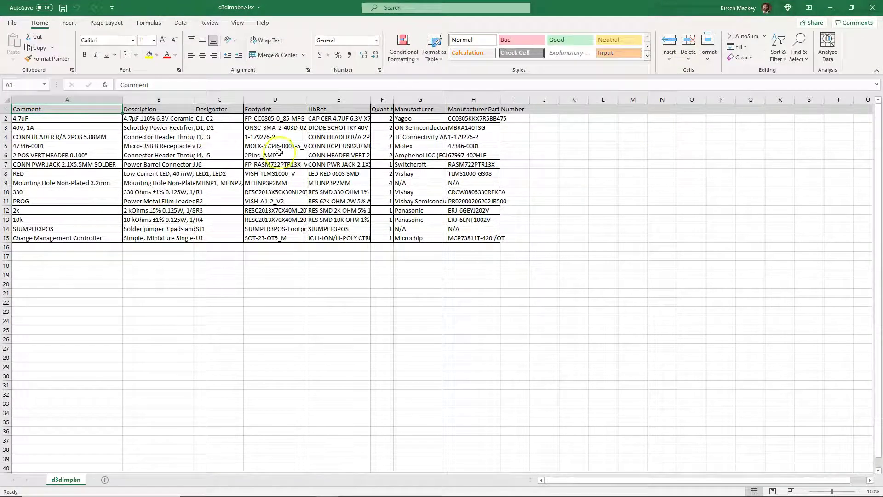
{"action": "left_click", "coordinate": [477, 127]}
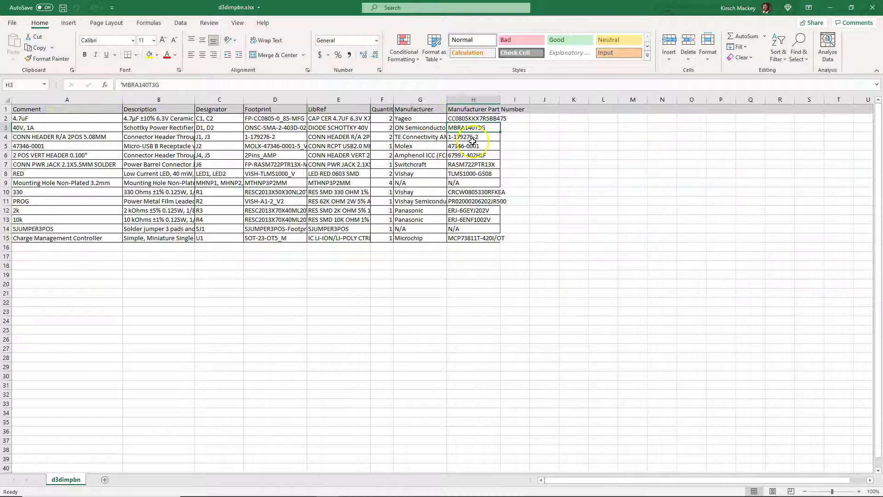
{"action": "left_click", "coordinate": [650, 157]}
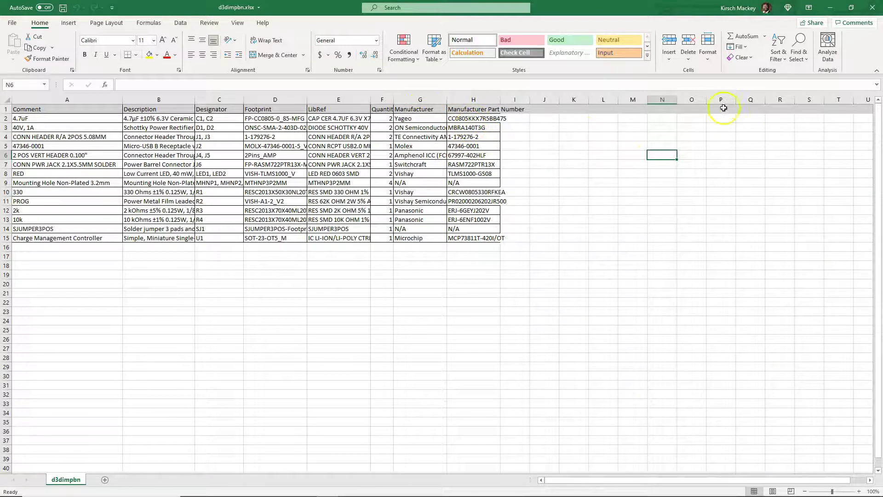
{"action": "left_click", "coordinate": [873, 9]}
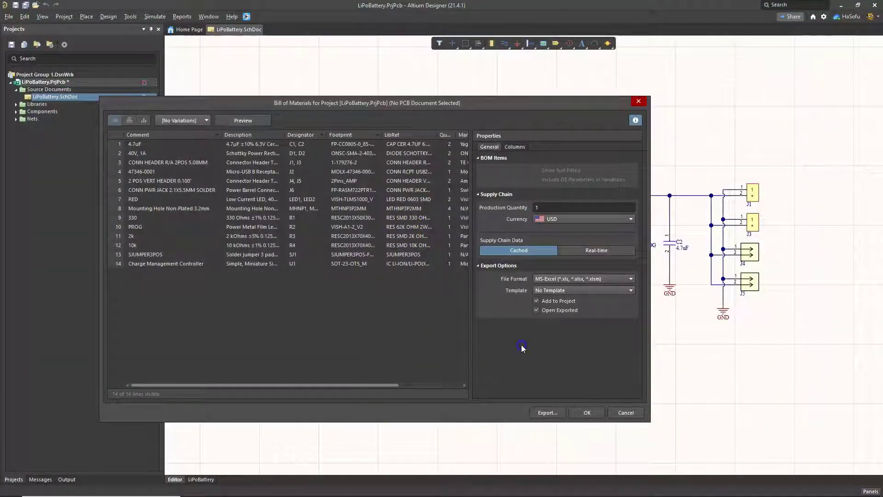
- In the BOM Columns settings, make the Supplier 1 column visible
{"action": "left_click", "coordinate": [512, 147]}
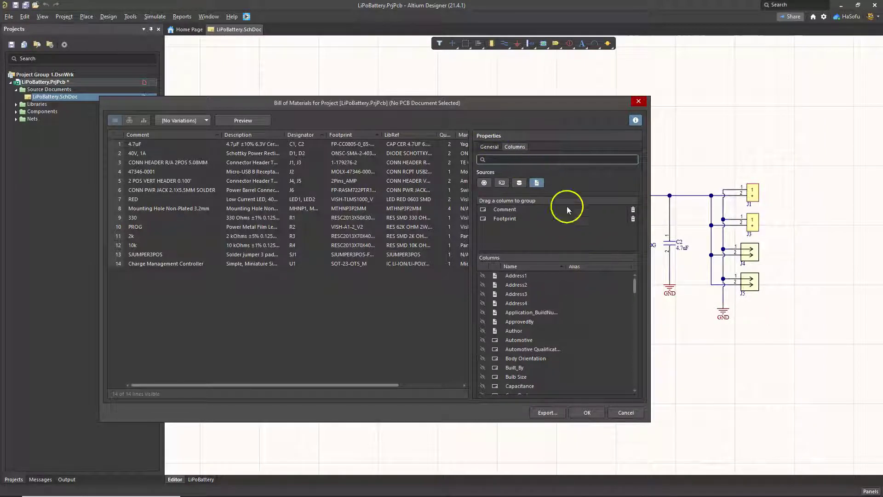
{"action": "scroll", "coordinate": [567, 343], "scroll_direction": "down", "scroll_amount": 15}
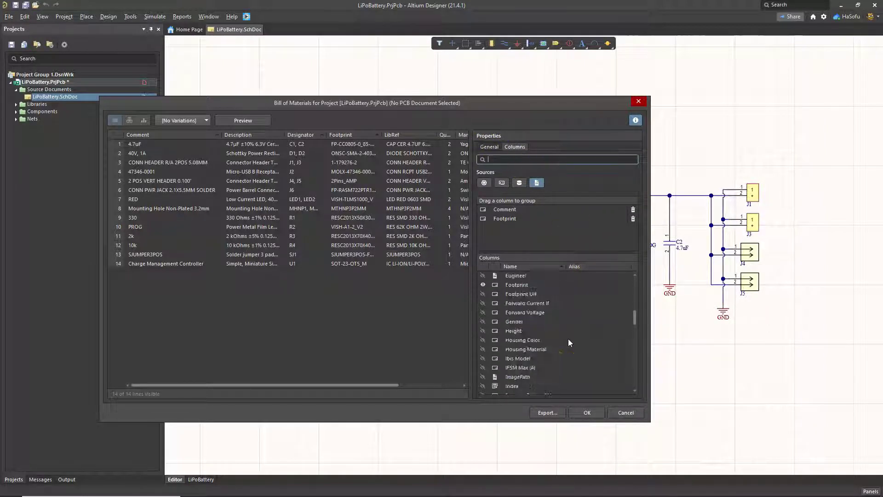
{"action": "scroll", "coordinate": [568, 342], "scroll_direction": "down", "scroll_amount": 10}
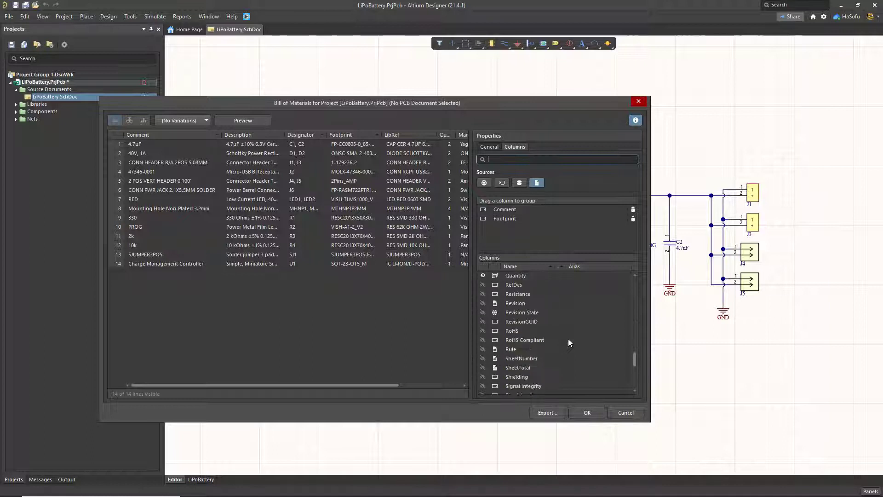
{"action": "scroll", "coordinate": [568, 338], "scroll_direction": "up", "scroll_amount": 1}
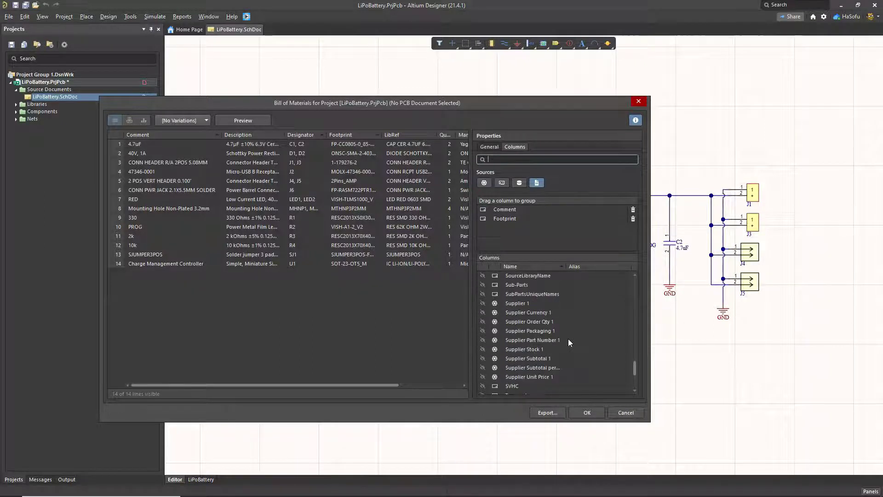
{"action": "left_click", "coordinate": [482, 303]}
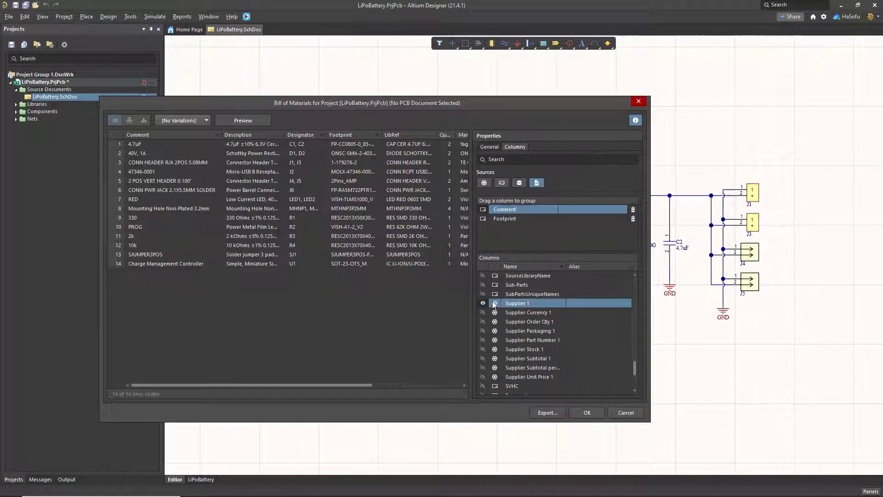
{"action": "left_click", "coordinate": [495, 306]}
{"action": "left_click", "coordinate": [483, 303]}
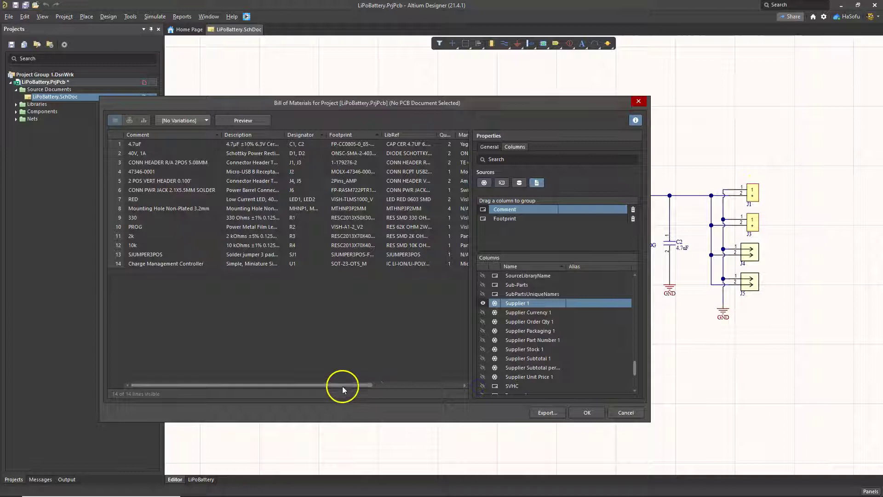
{"action": "left_click", "coordinate": [423, 385]}
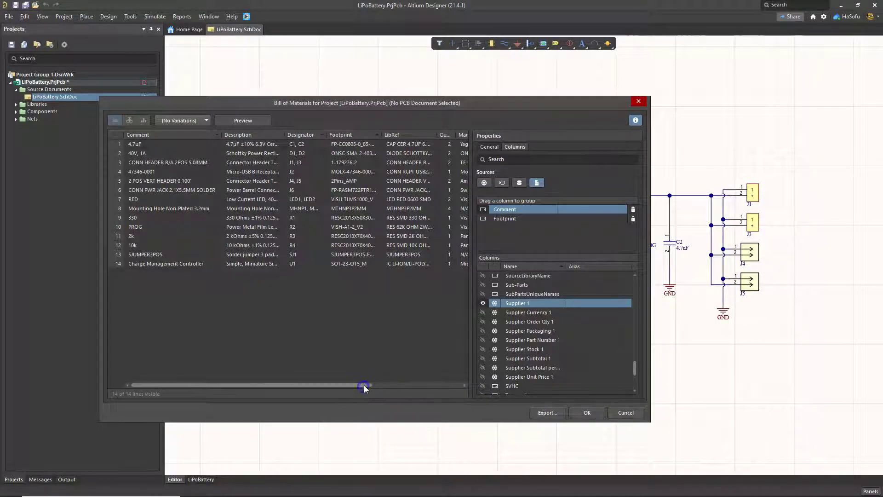
- Add the Supplier Part Number 1 column, add then remove Supplier Unit Price 1, and show General settings
{"action": "left_click_drag", "start_coordinate": [363, 384], "coordinate": [463, 384]}
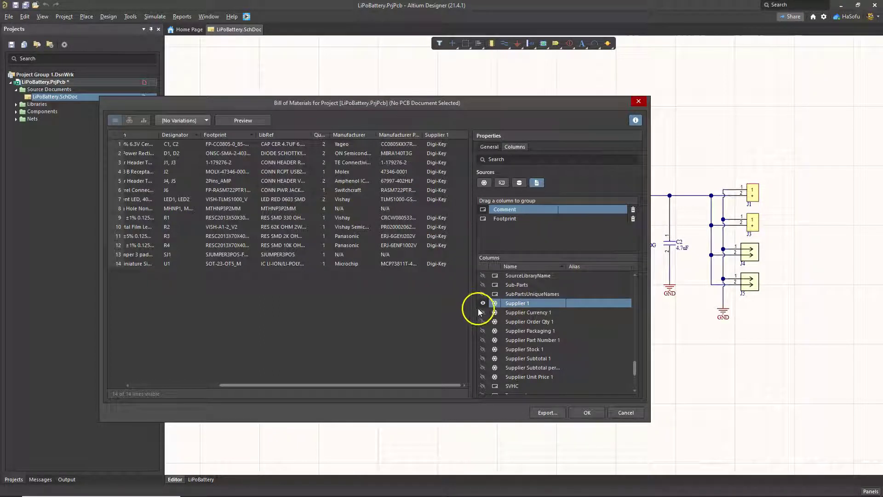
{"action": "left_click", "coordinate": [482, 340]}
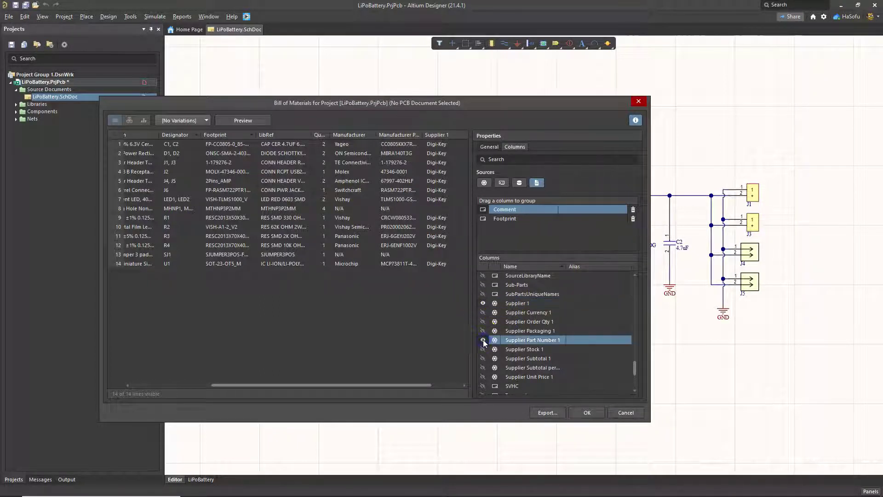
{"action": "left_click_drag", "start_coordinate": [406, 386], "coordinate": [451, 384]}
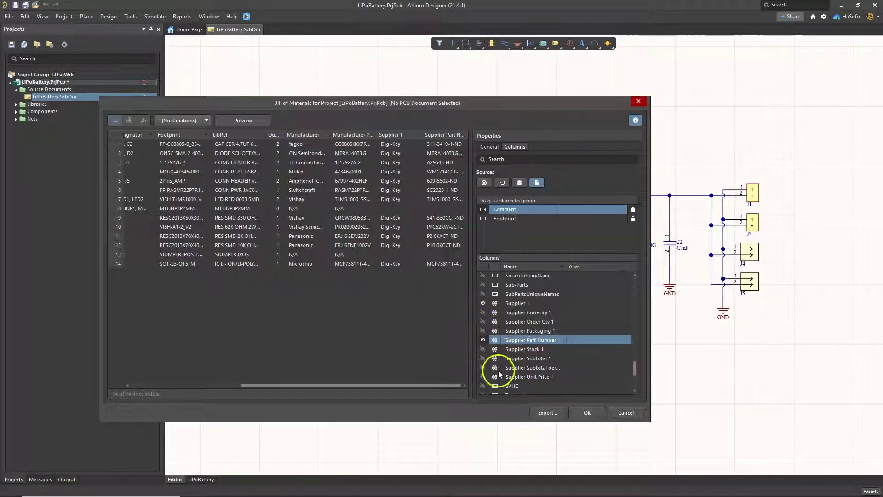
{"action": "left_click", "coordinate": [483, 377]}
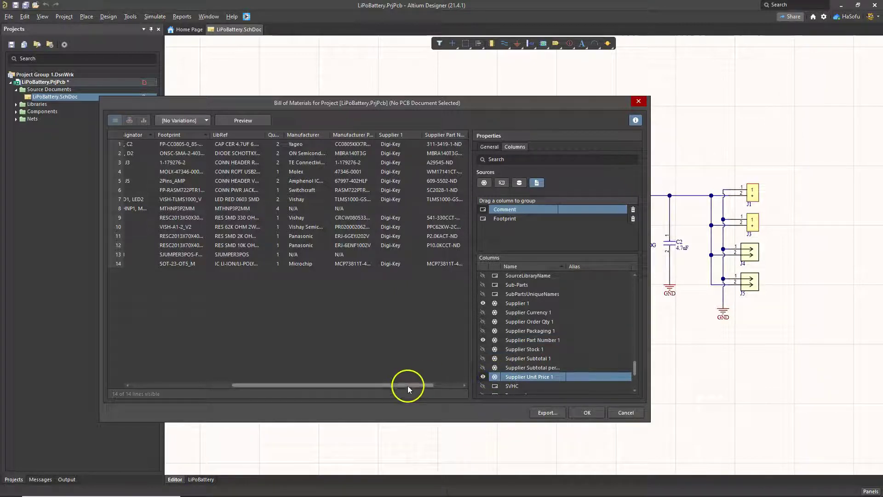
{"action": "left_click_drag", "start_coordinate": [408, 384], "coordinate": [467, 387]}
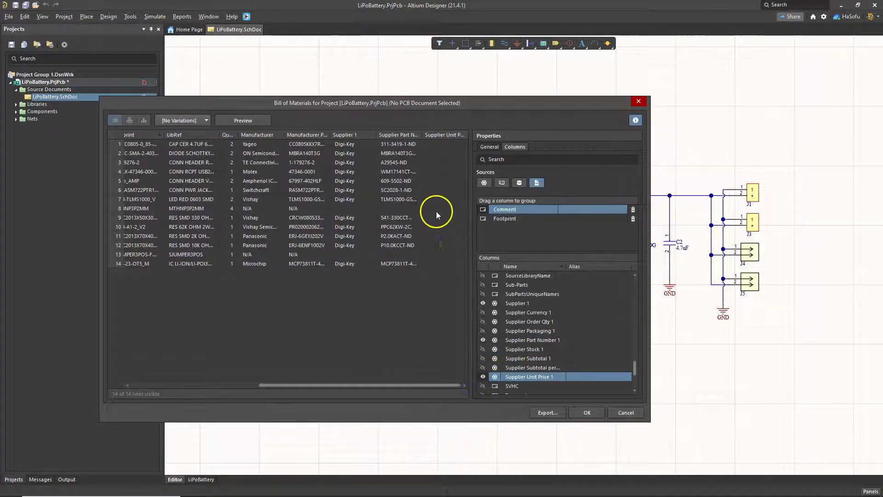
{"action": "scroll", "coordinate": [526, 348], "scroll_direction": "down", "scroll_amount": 1}
{"action": "left_click", "coordinate": [483, 349]}
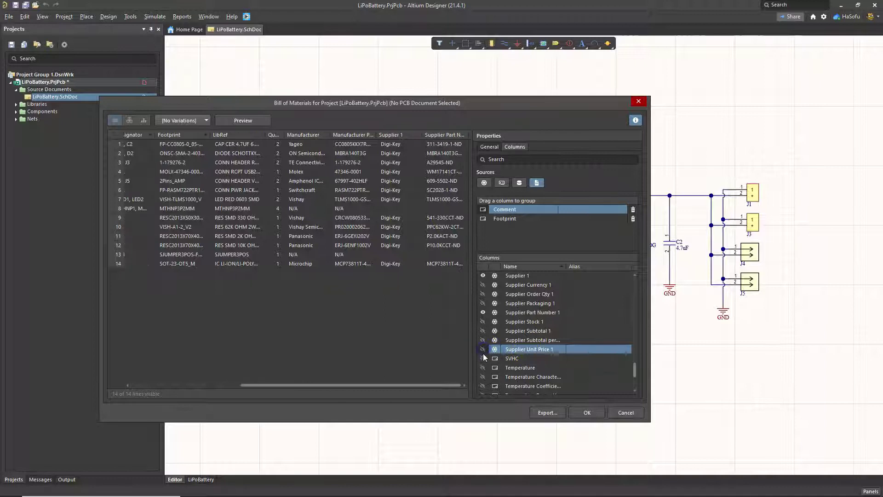
{"action": "mouse_move", "coordinate": [439, 385]}
{"action": "left_mouse_down"}
{"action": "mouse_move", "coordinate": [384, 384]}
{"action": "mouse_move", "coordinate": [452, 388]}
{"action": "mouse_move", "coordinate": [227, 376]}
{"action": "mouse_move", "coordinate": [455, 386]}
{"action": "left_mouse_up"}
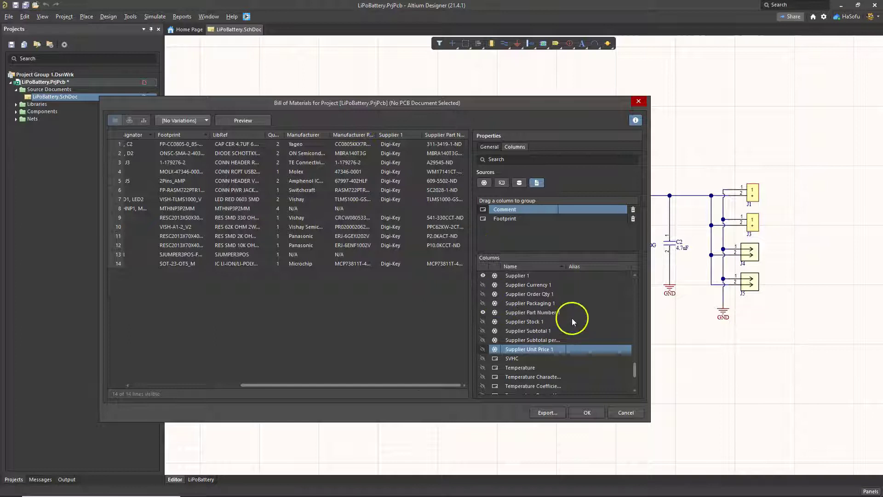
{"action": "left_click", "coordinate": [489, 146]}
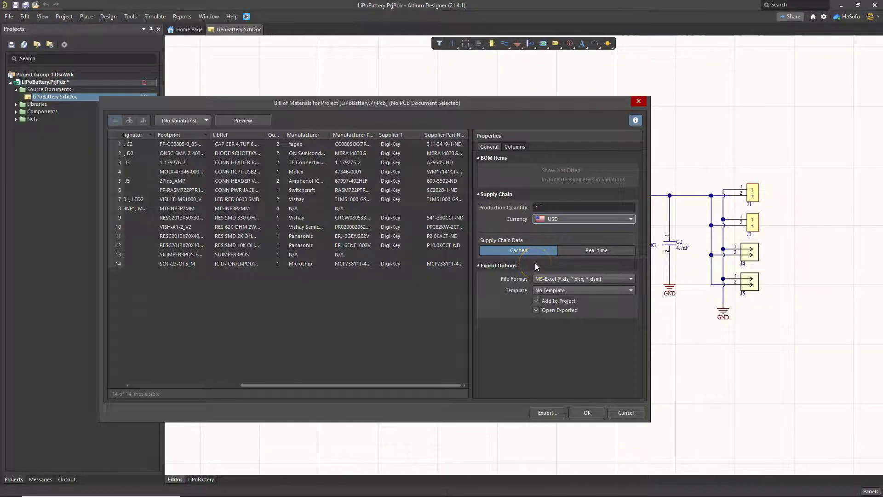
- Keep MS-Excel as the file format and choose the local BOM Template Single Supplier template
{"action": "left_click", "coordinate": [583, 280]}
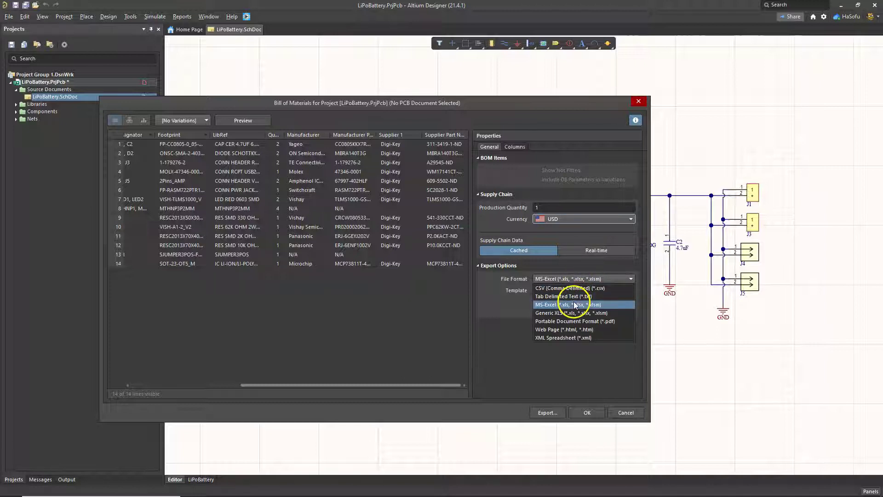
{"action": "left_click", "coordinate": [575, 275]}
{"action": "left_click", "coordinate": [583, 291]}
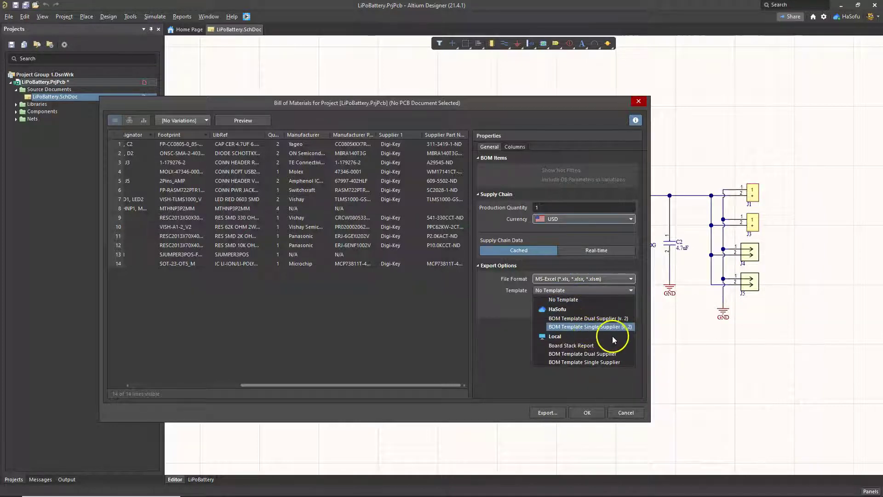
{"action": "left_click", "coordinate": [605, 363]}
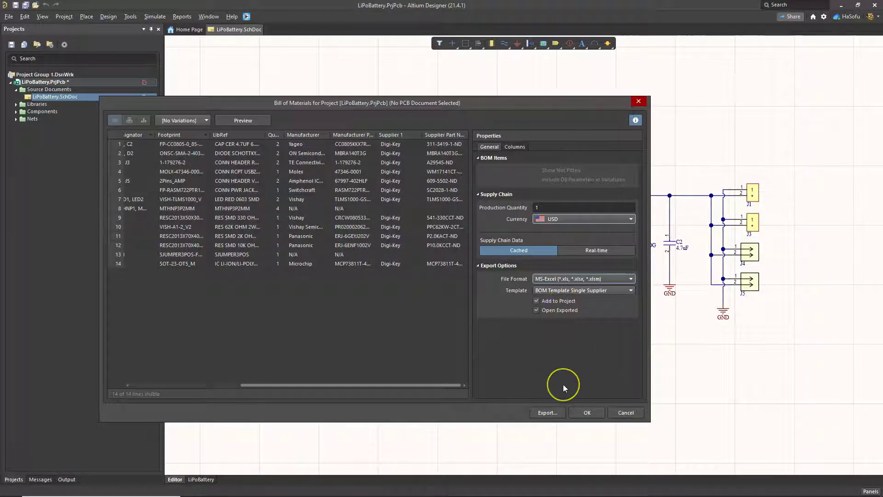
- Export the BOM, appending _BOM to the file name to save LiPoBattery_BOM.xlsx
{"action": "left_click", "coordinate": [553, 413]}
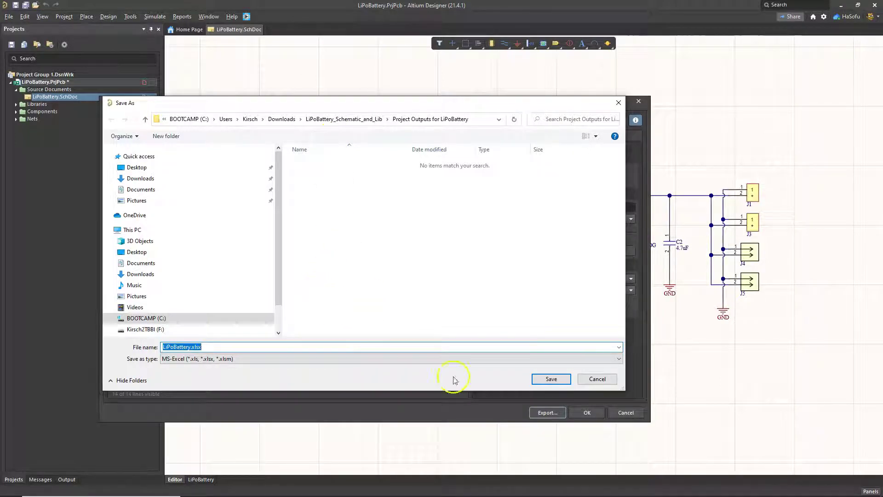
{"action": "left_click", "coordinate": [192, 346]}
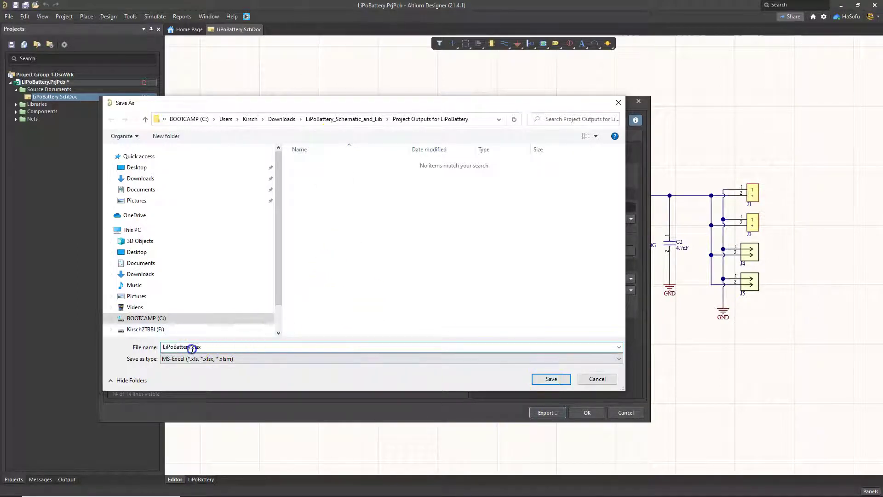
{"action": "type", "text": "_BOM"}
{"action": "key", "text": "Return"}
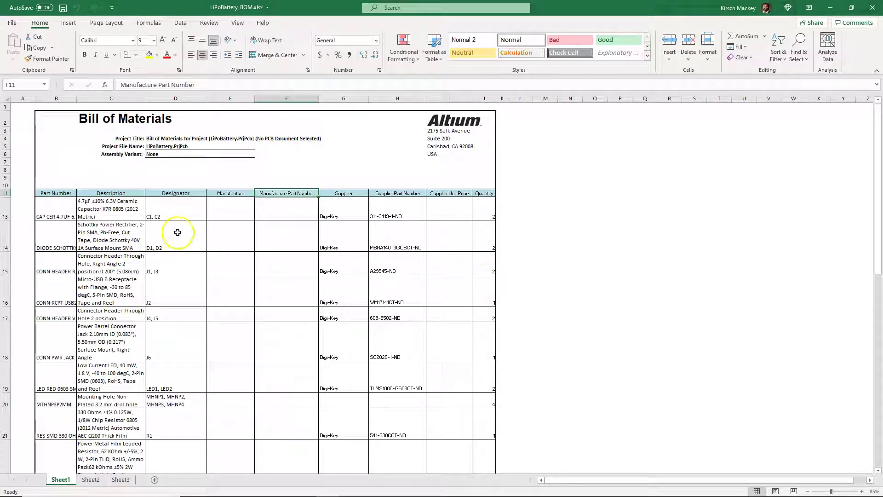
- Inspect the Manufacture header E11, cell E13, and the Digi-Key supplier cells G13 and G11
{"action": "left_click", "coordinate": [234, 192]}
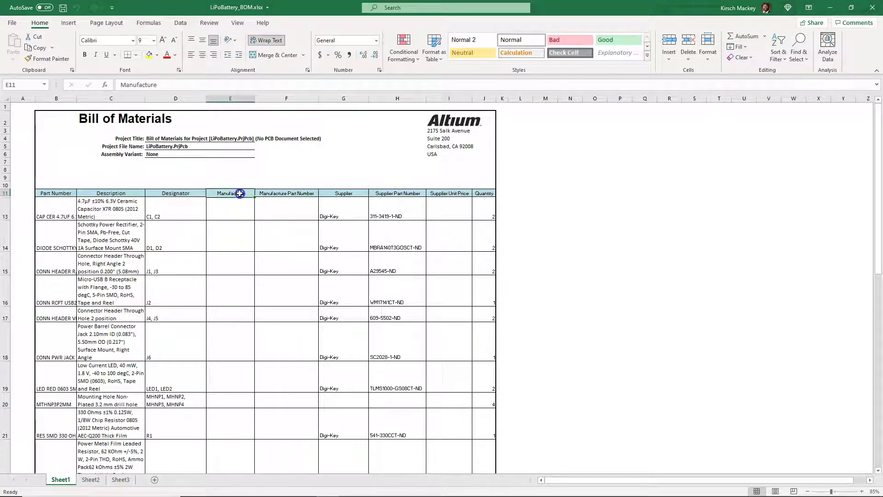
{"action": "left_click", "coordinate": [194, 81]}
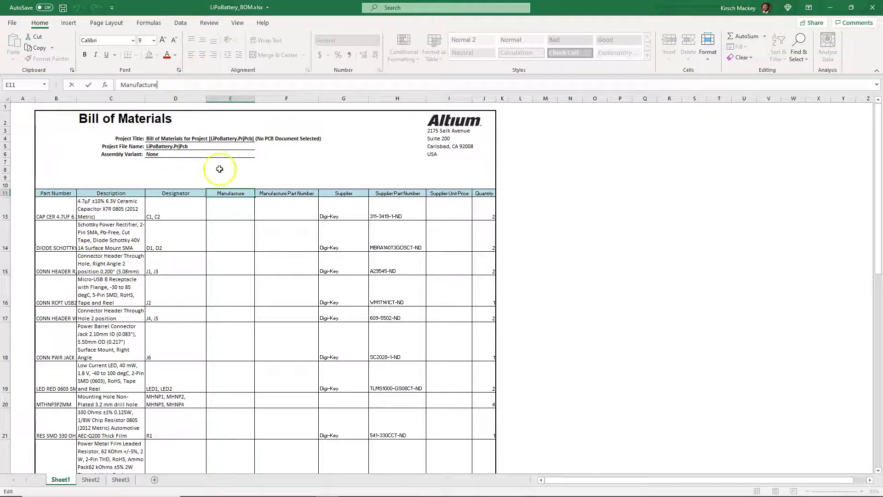
{"action": "left_click", "coordinate": [250, 214]}
{"action": "scroll", "coordinate": [292, 273], "scroll_direction": "down", "scroll_amount": 7}
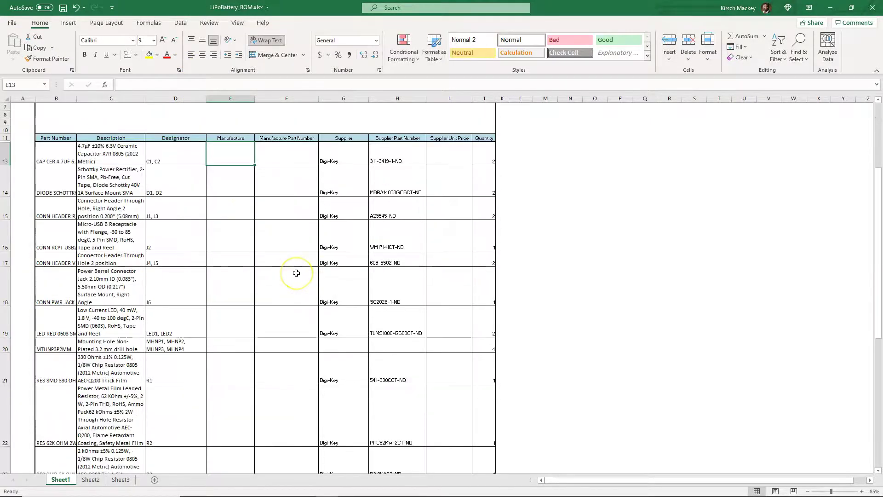
{"action": "scroll", "coordinate": [243, 195], "scroll_direction": "up", "scroll_amount": 5}
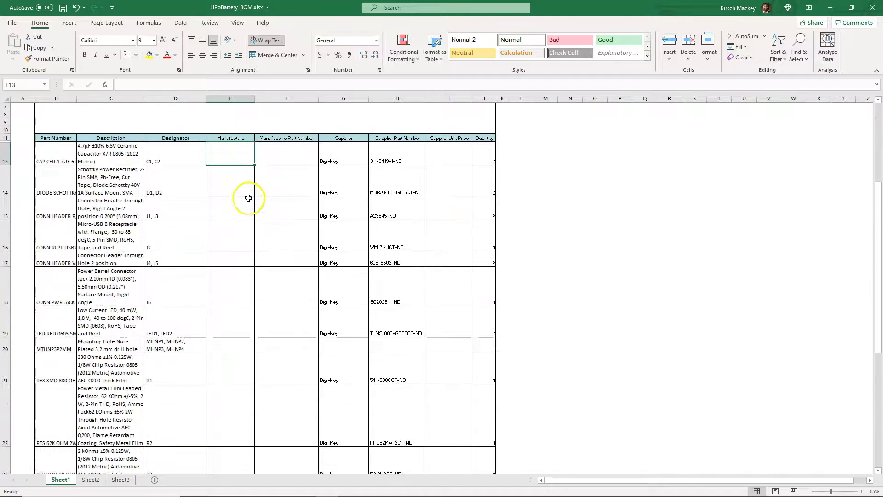
{"action": "left_click", "coordinate": [348, 149]}
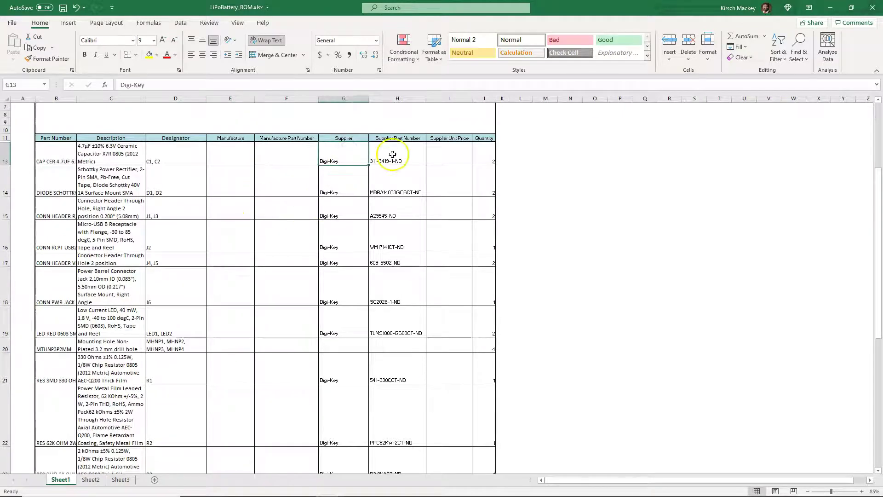
{"action": "left_click", "coordinate": [348, 138]}
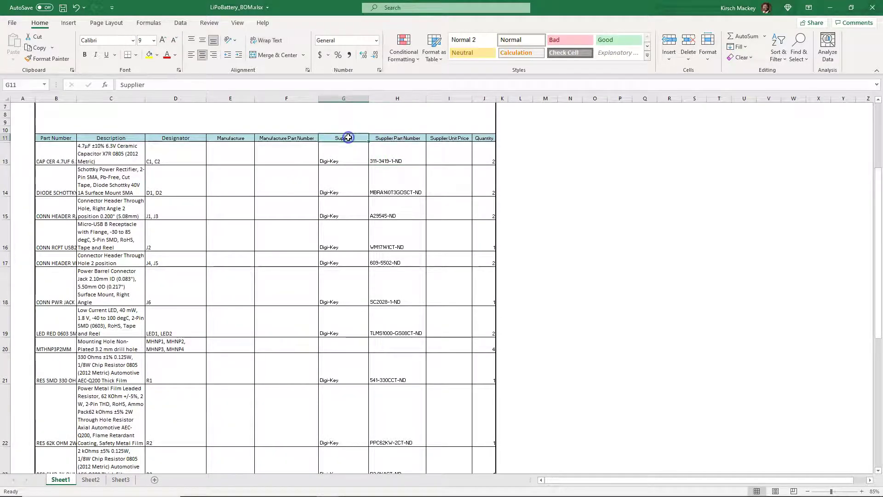
- Recheck the Manufacture and Manufacture Part Number headers E11 and F11, then close the workbook
{"action": "scroll", "coordinate": [348, 176], "scroll_direction": "up", "scroll_amount": 1}
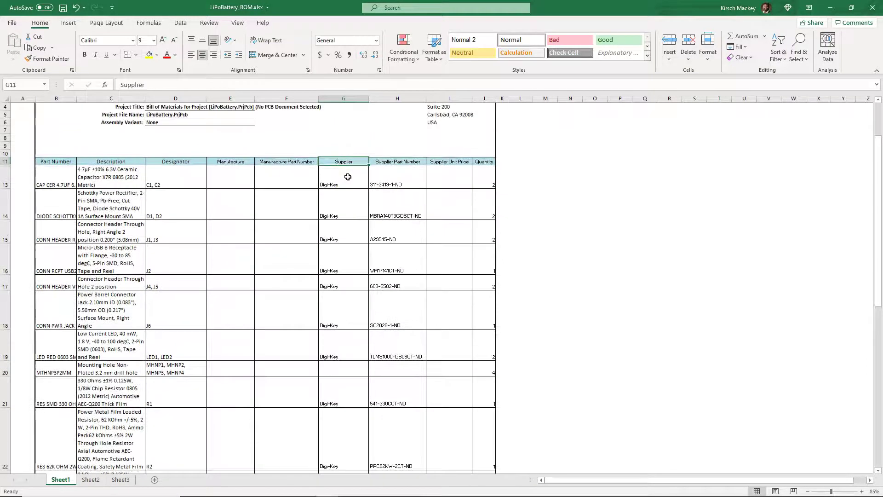
{"action": "left_click", "coordinate": [231, 160]}
{"action": "scroll", "coordinate": [265, 179], "scroll_direction": "up", "scroll_amount": 1}
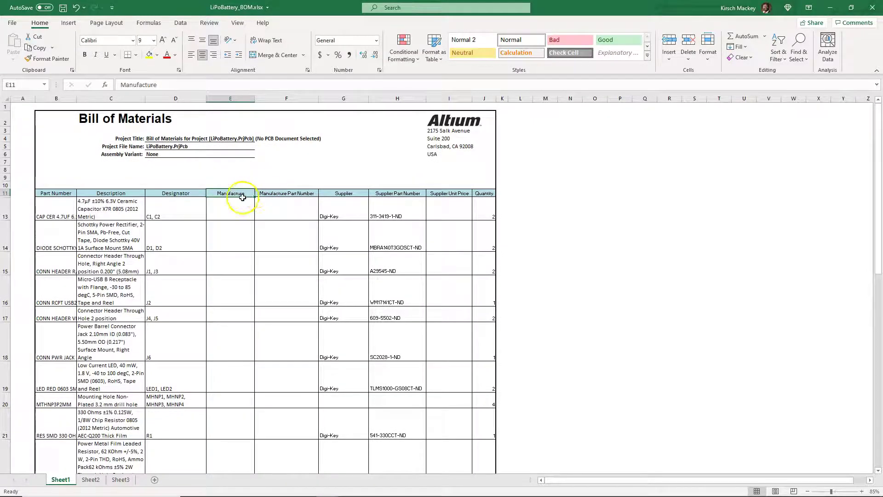
{"action": "scroll", "coordinate": [267, 207], "scroll_direction": "down", "scroll_amount": 2}
{"action": "scroll", "coordinate": [286, 281], "scroll_direction": "down", "scroll_amount": 5}
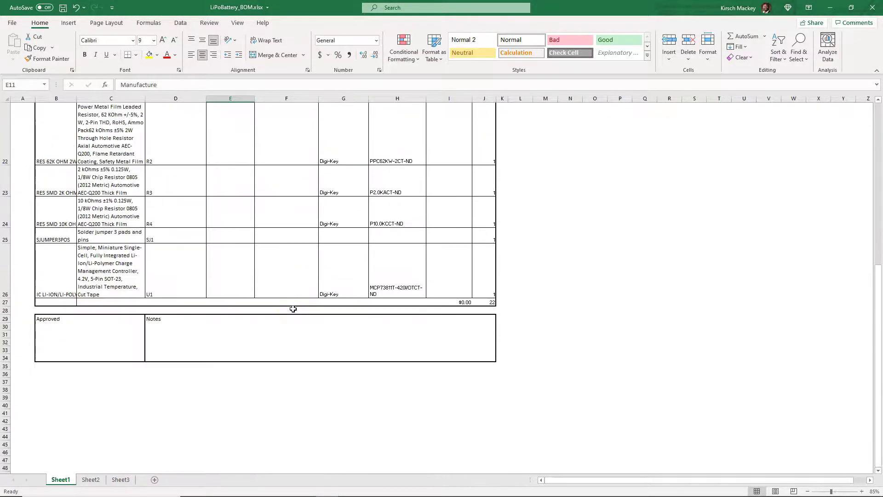
{"action": "scroll", "coordinate": [296, 316], "scroll_direction": "up", "scroll_amount": 7}
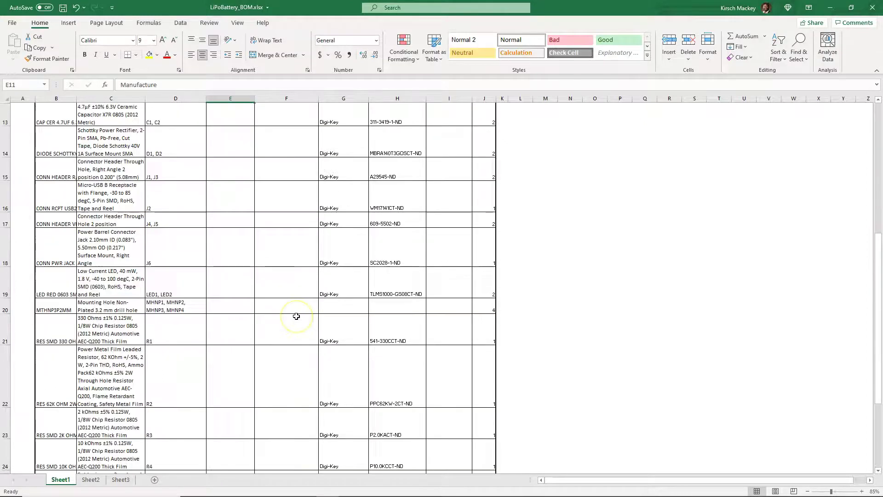
{"action": "left_click", "coordinate": [283, 193]}
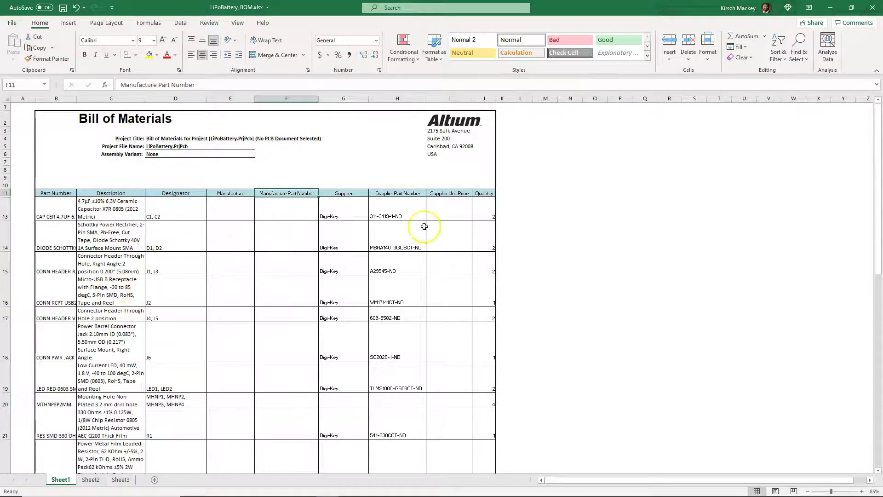
{"action": "left_click", "coordinate": [875, 12]}
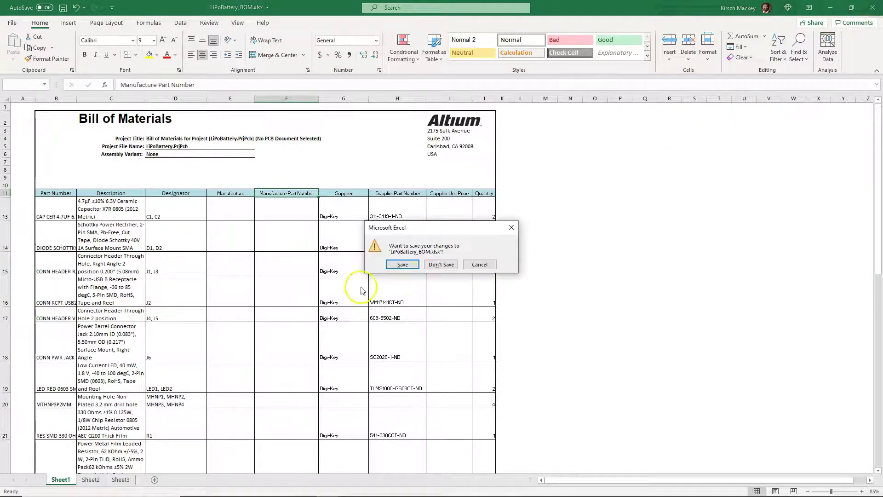
- Discard the workbook changes and switch the template to BOM Template Single Supplier (v. 2)
{"action": "left_click", "coordinate": [436, 263]}
{"action": "left_click", "coordinate": [506, 266]}
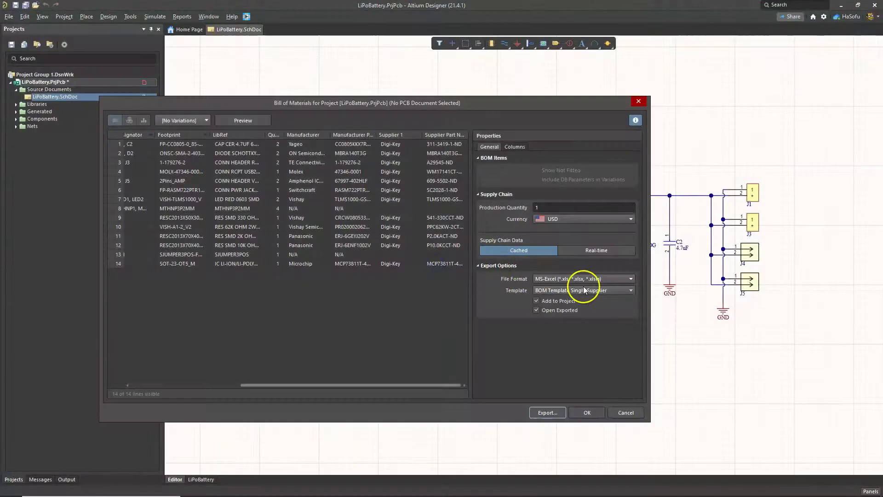
{"action": "left_click", "coordinate": [583, 290]}
{"action": "left_click", "coordinate": [578, 326]}
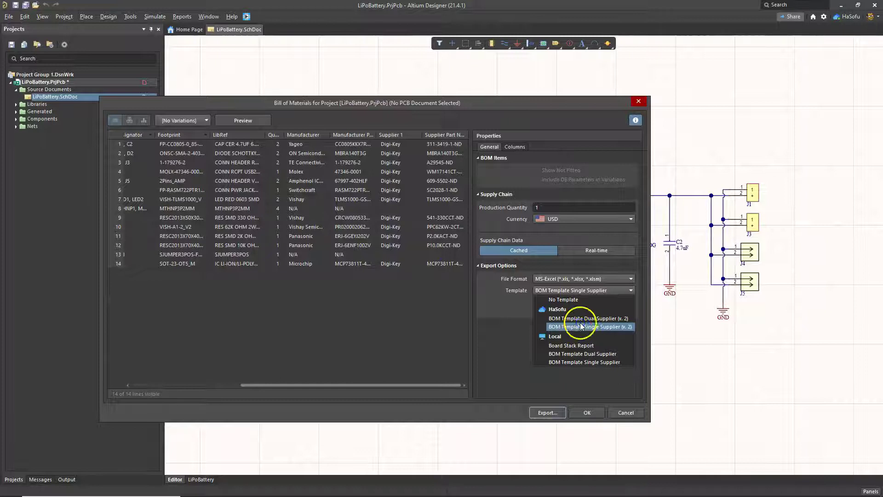
{"action": "left_click", "coordinate": [581, 326]}
- Re-export over LiPoBattery_BOM.xlsx, confirm replacement, and check Manufacture cells E14 and E11
{"action": "left_click", "coordinate": [547, 413]}
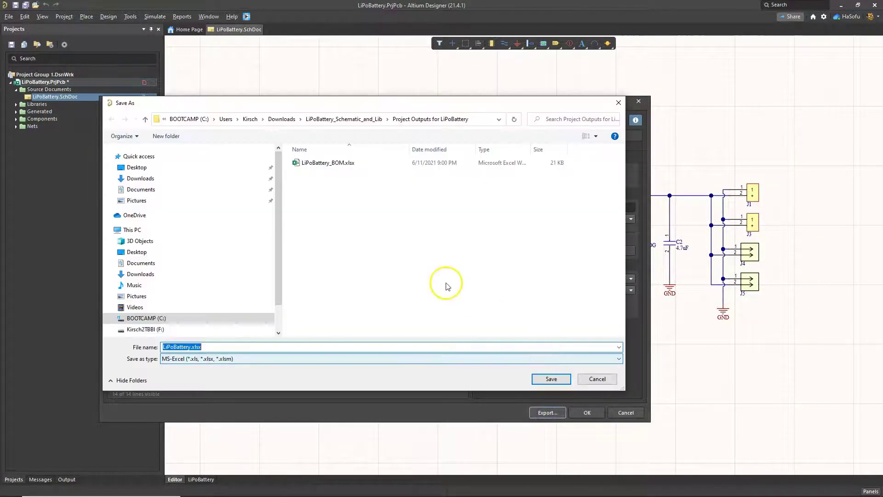
{"action": "left_click", "coordinate": [341, 164]}
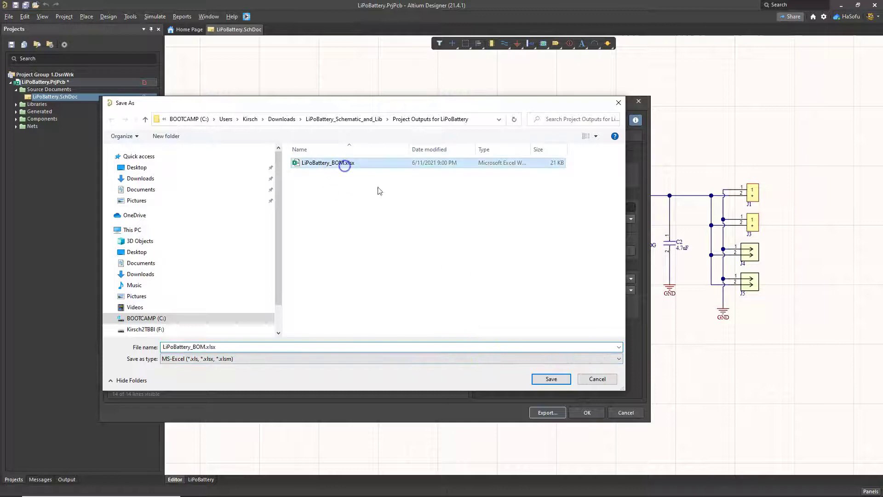
{"action": "left_click", "coordinate": [548, 378]}
{"action": "left_click", "coordinate": [465, 256]}
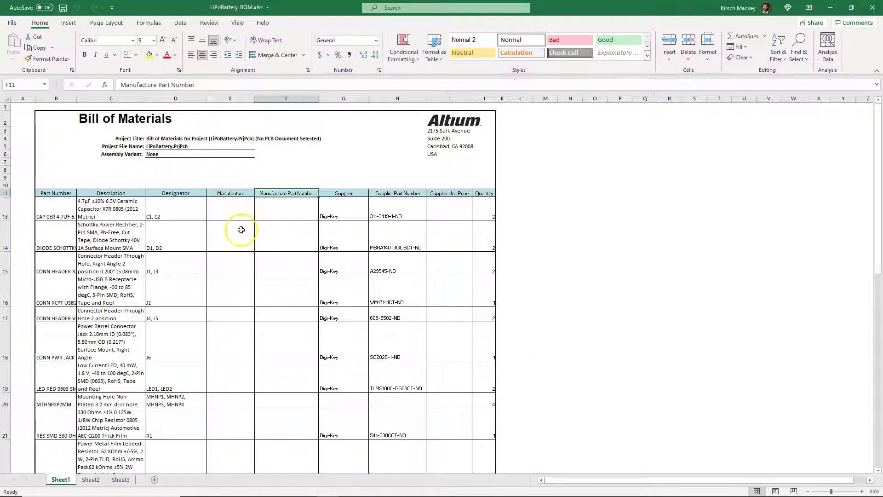
{"action": "left_click", "coordinate": [241, 230]}
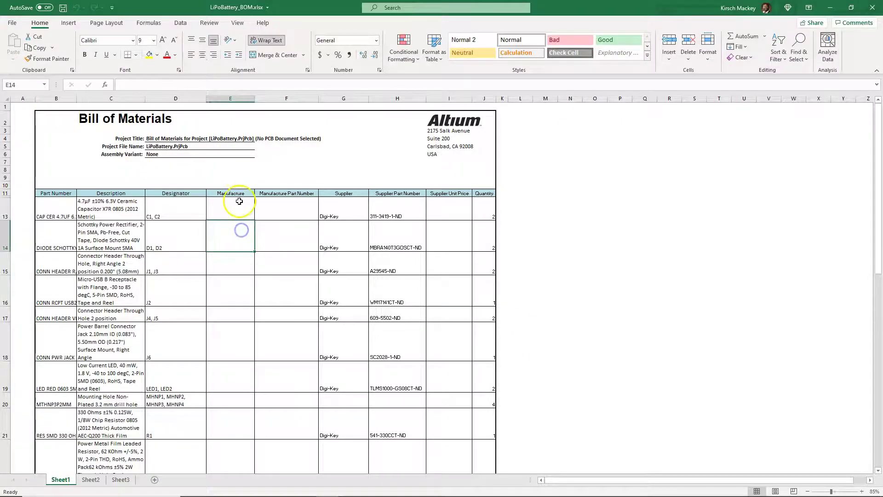
{"action": "left_click", "coordinate": [240, 193]}
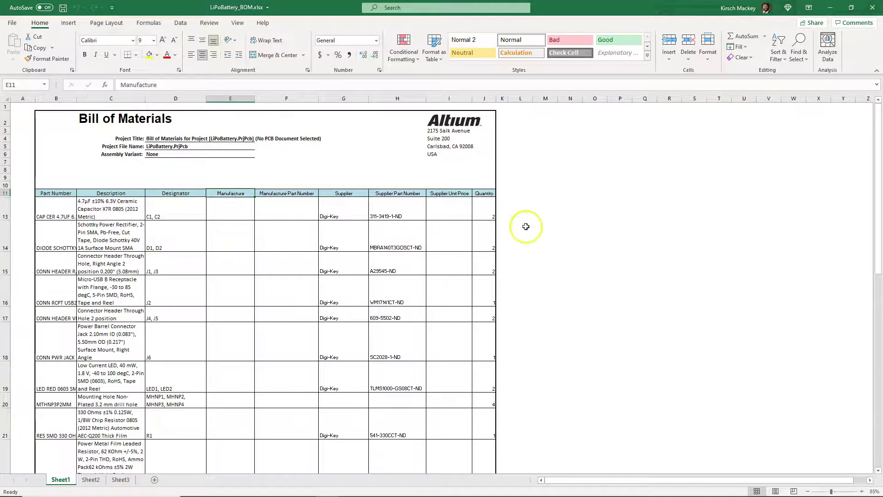